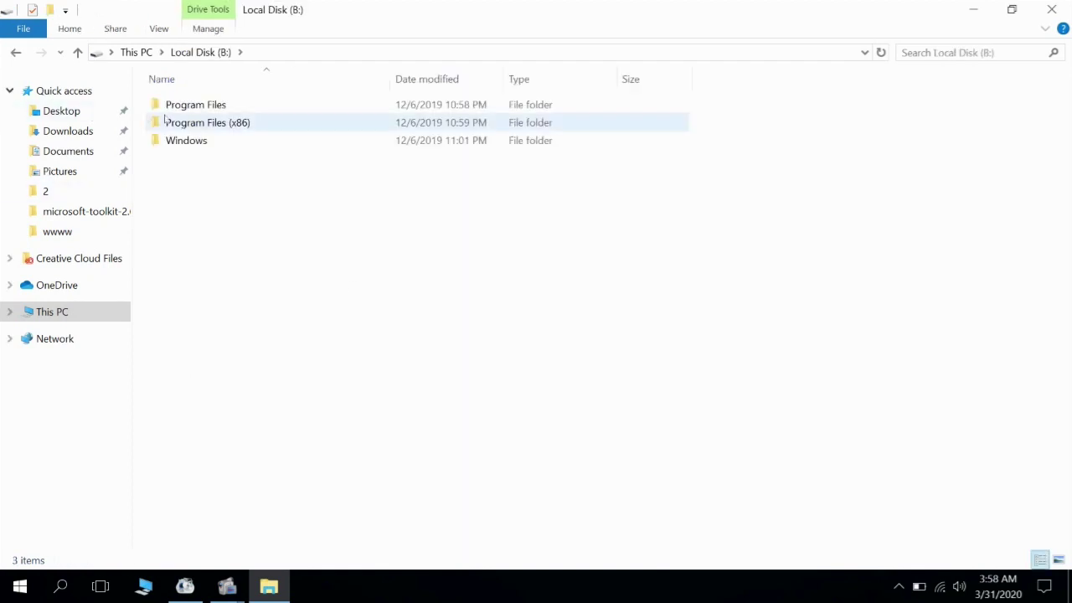
- Open the advanced security settings of the Windows folder on Local Disk (B:)
left_click(180, 139)
left_click(220, 123)
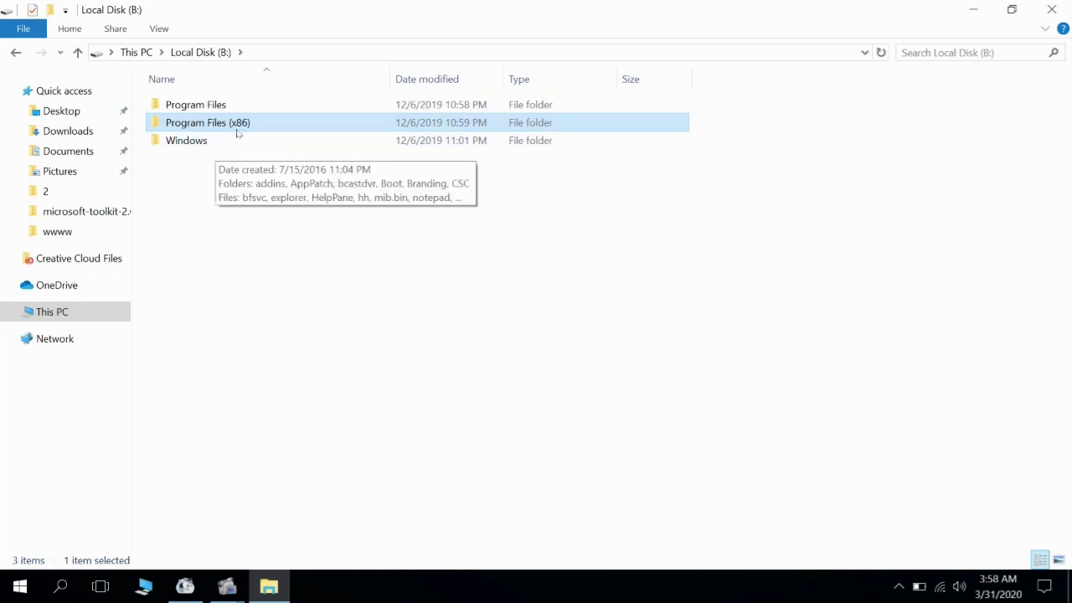
left_click(217, 147)
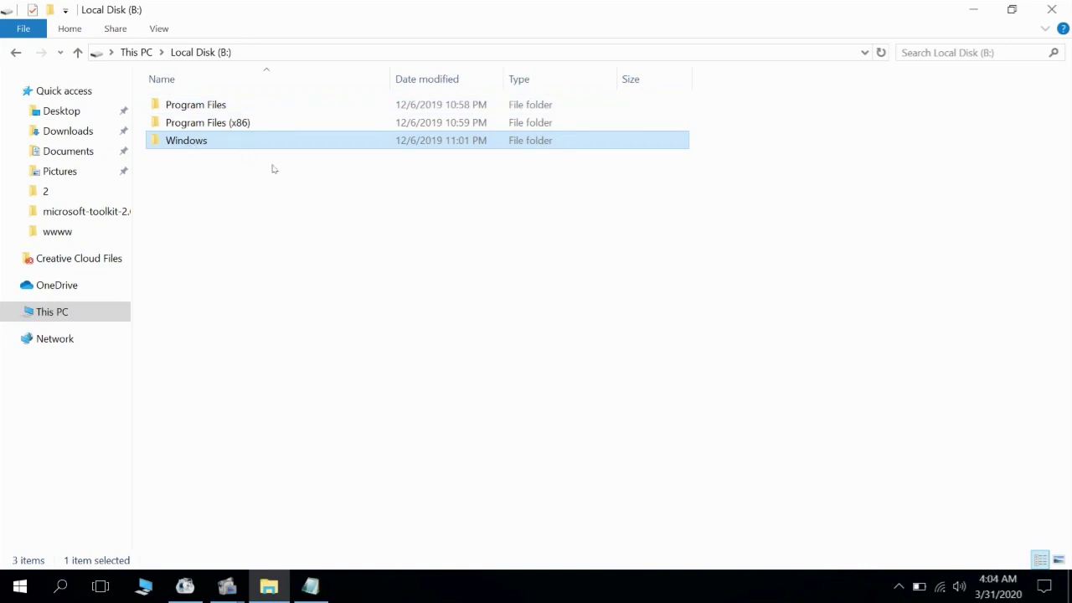
right_click(278, 141)
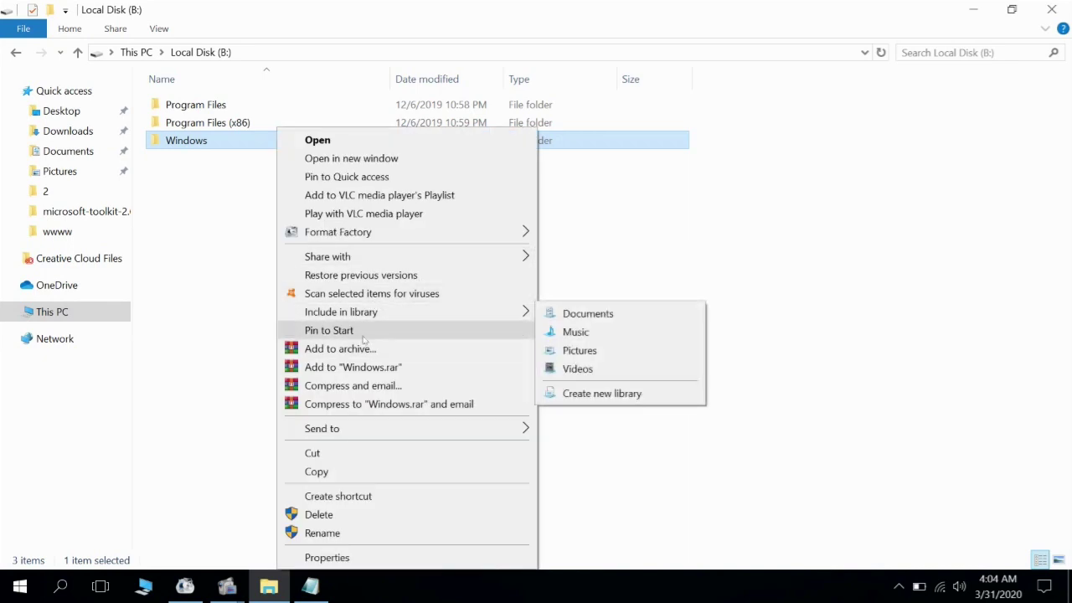
left_click(335, 556)
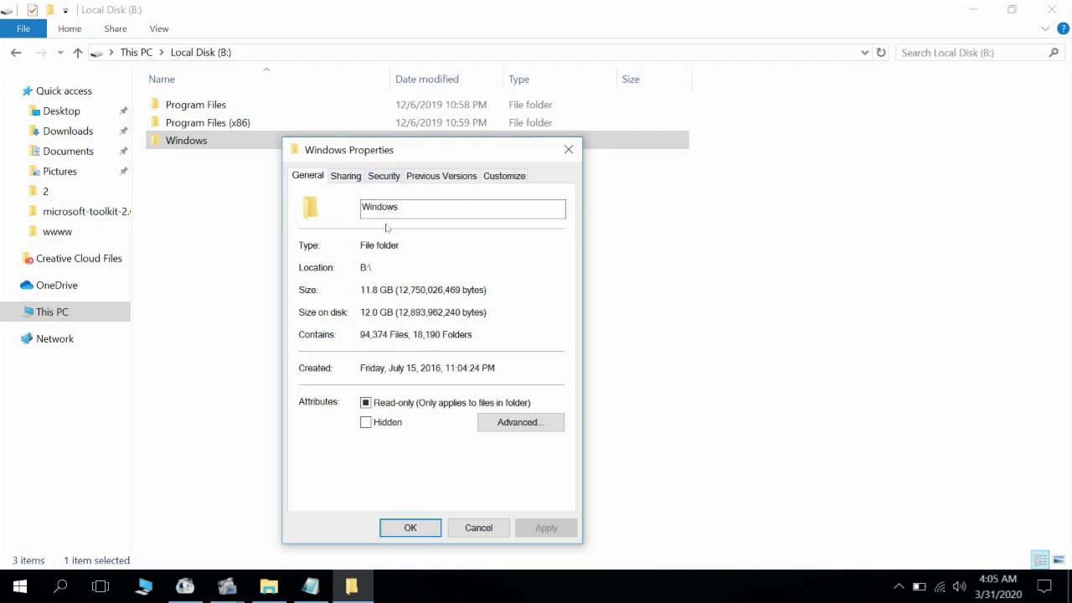
left_click(391, 177)
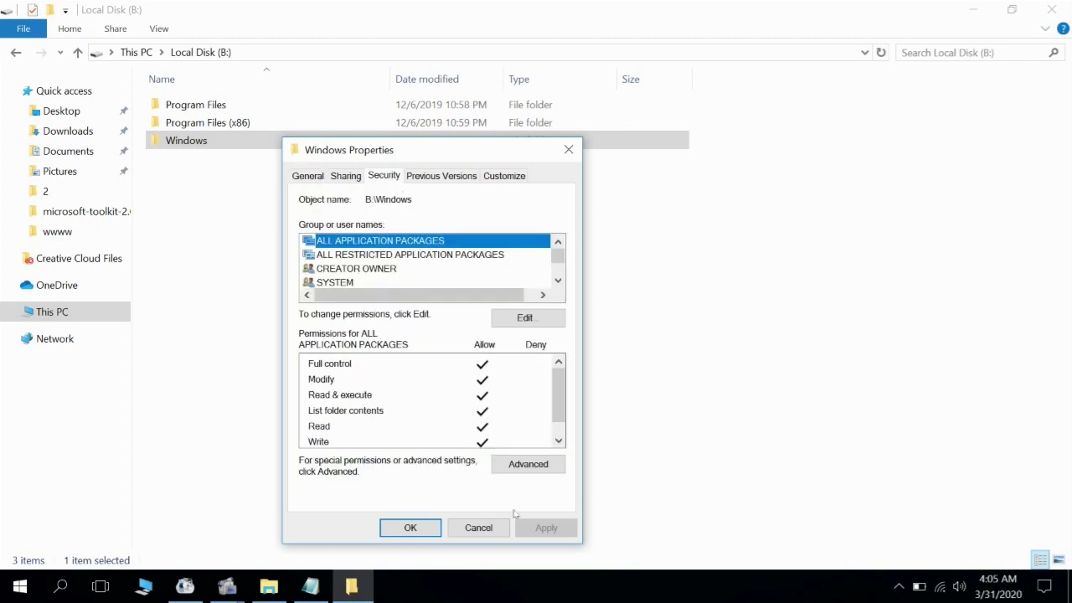
left_click(529, 465)
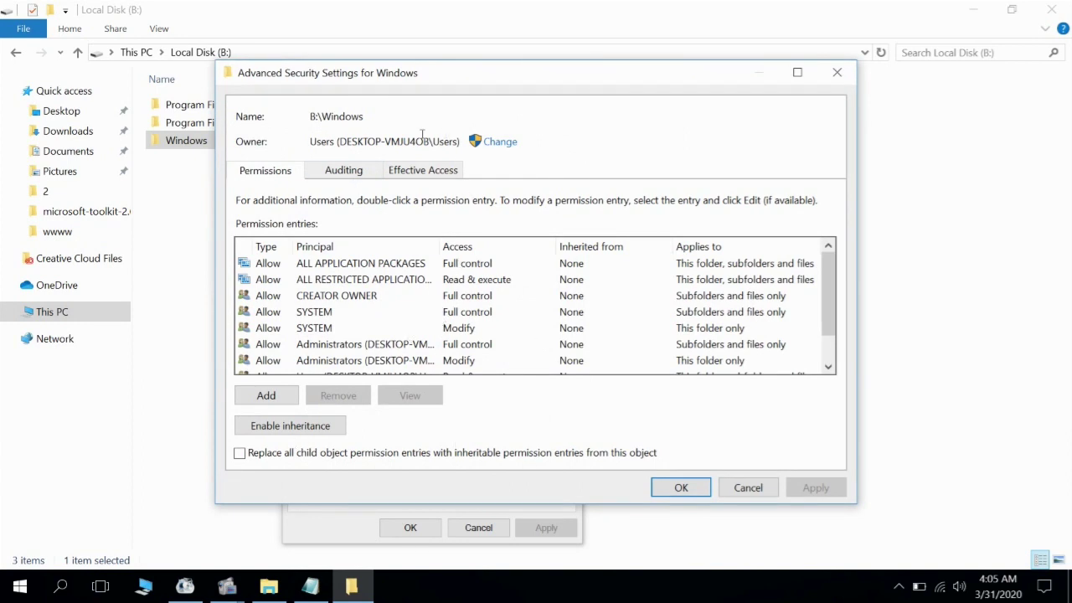
- Change the owner of the Windows folder to the Users group found through an advanced search of accounts
left_click(488, 145)
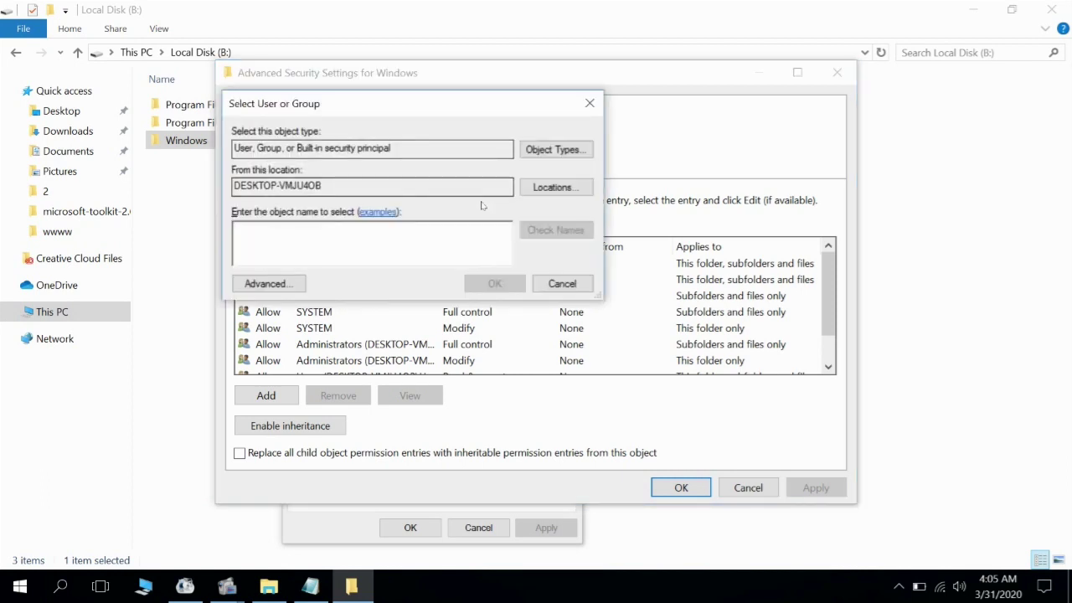
left_click(289, 285)
left_click(632, 249)
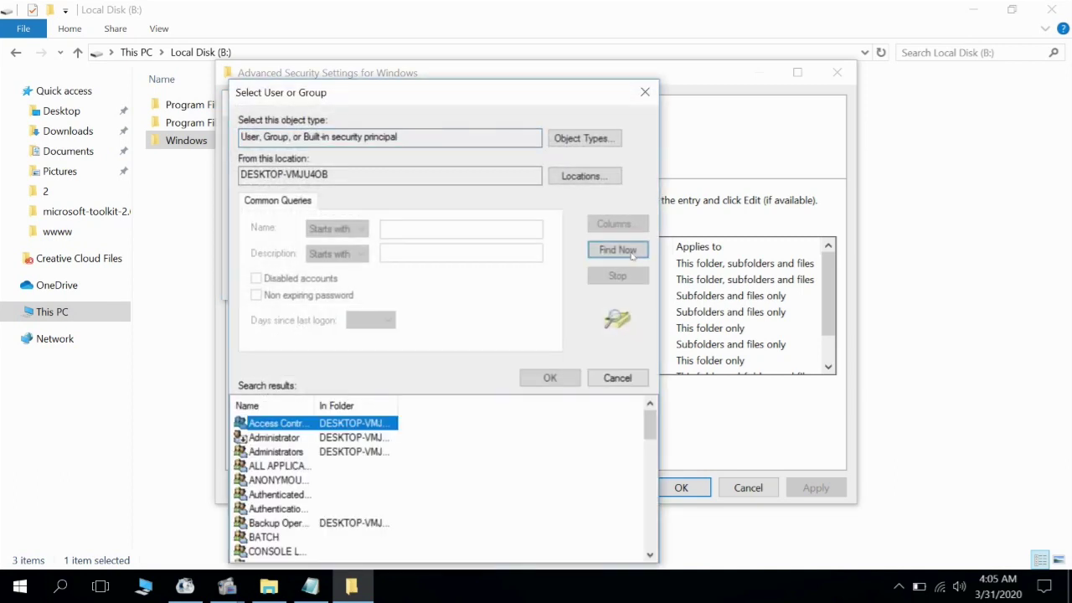
scroll(651, 527, "down", 10)
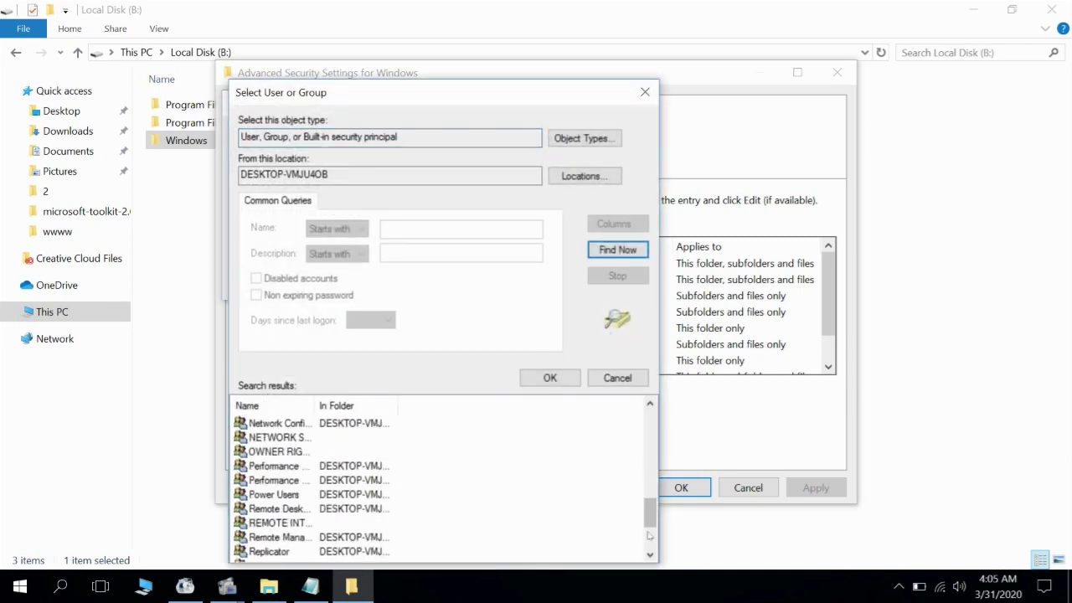
left_click(321, 551)
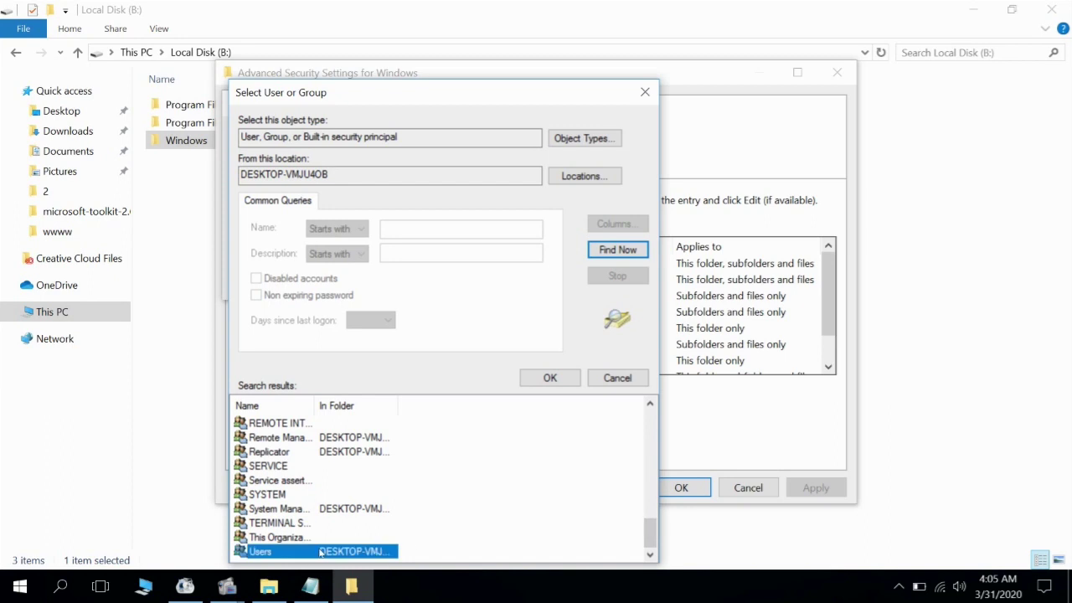
left_click(552, 381)
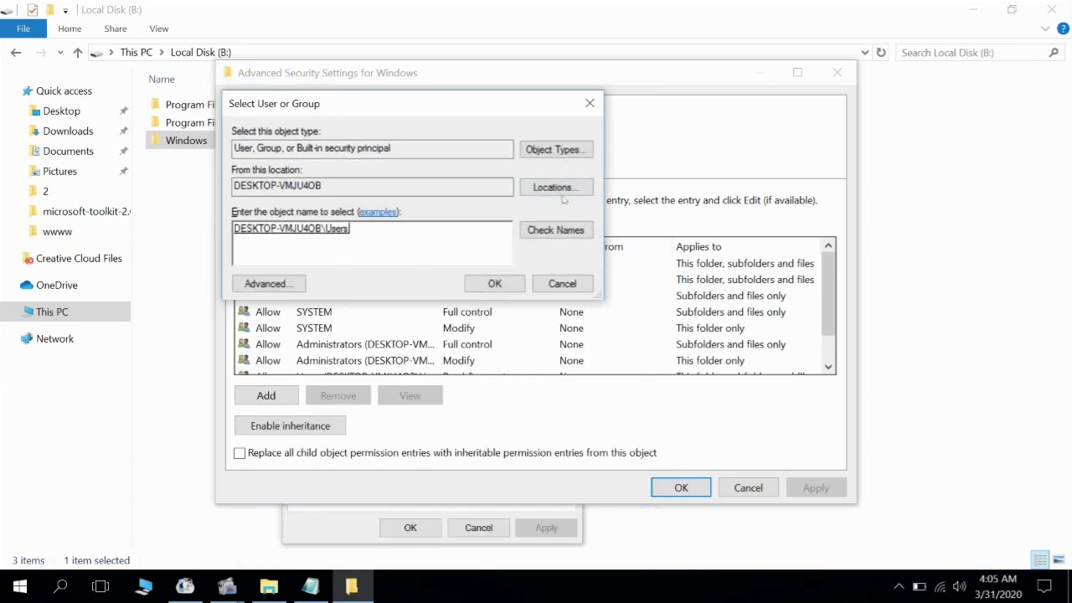
left_click(494, 284)
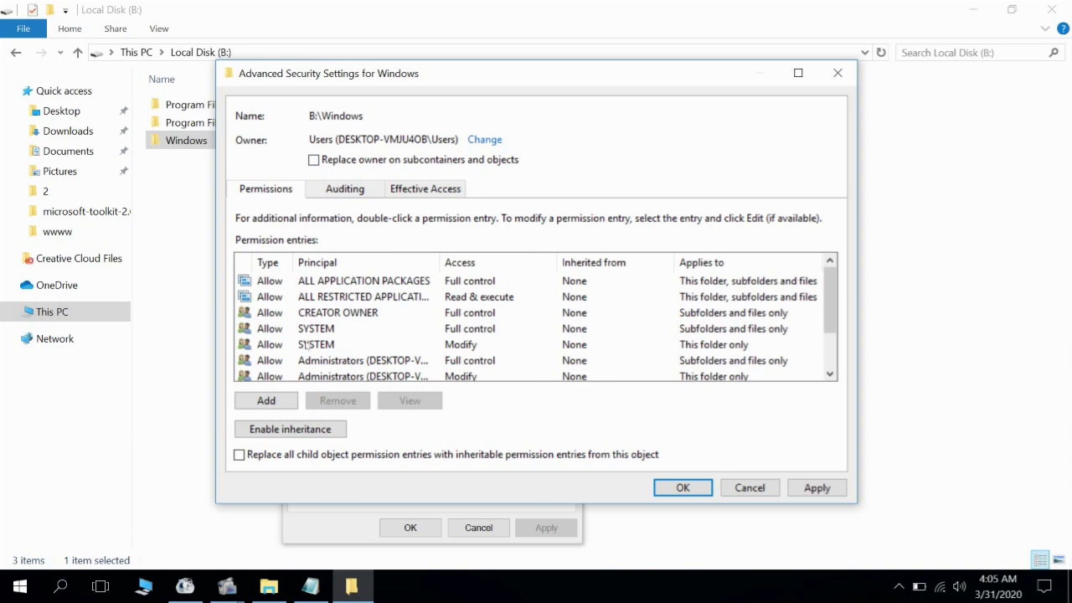
- Enable replacing the owner on subcontainers and objects plus all child object permission entries, and accept the security settings
left_click(240, 454)
left_click(328, 159)
left_click(676, 490)
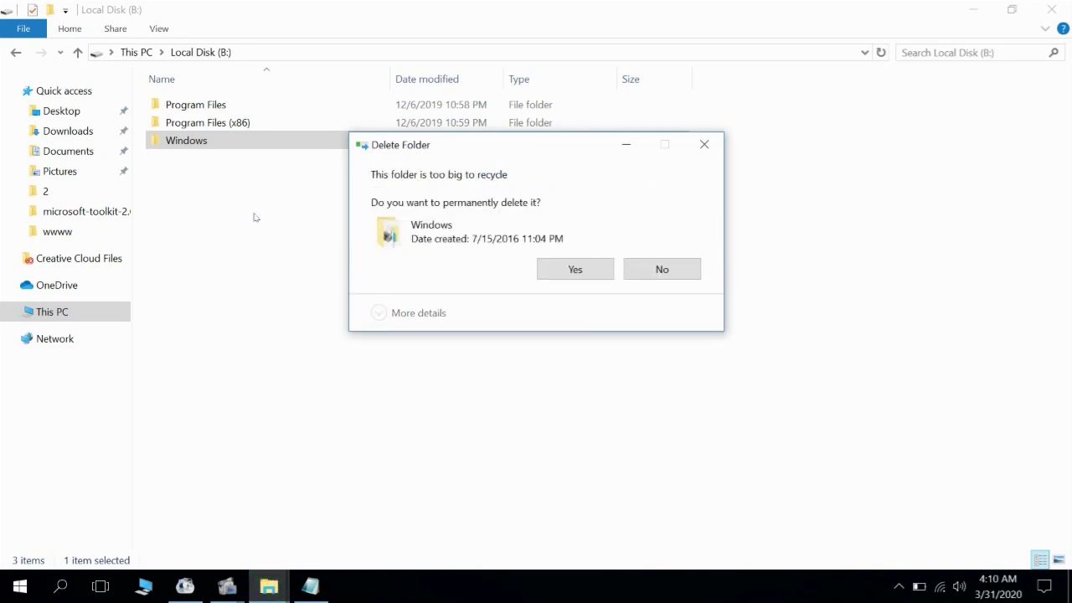
- Confirm the permanent deletion of the Windows folder and expand the details of its progress
left_click(562, 274)
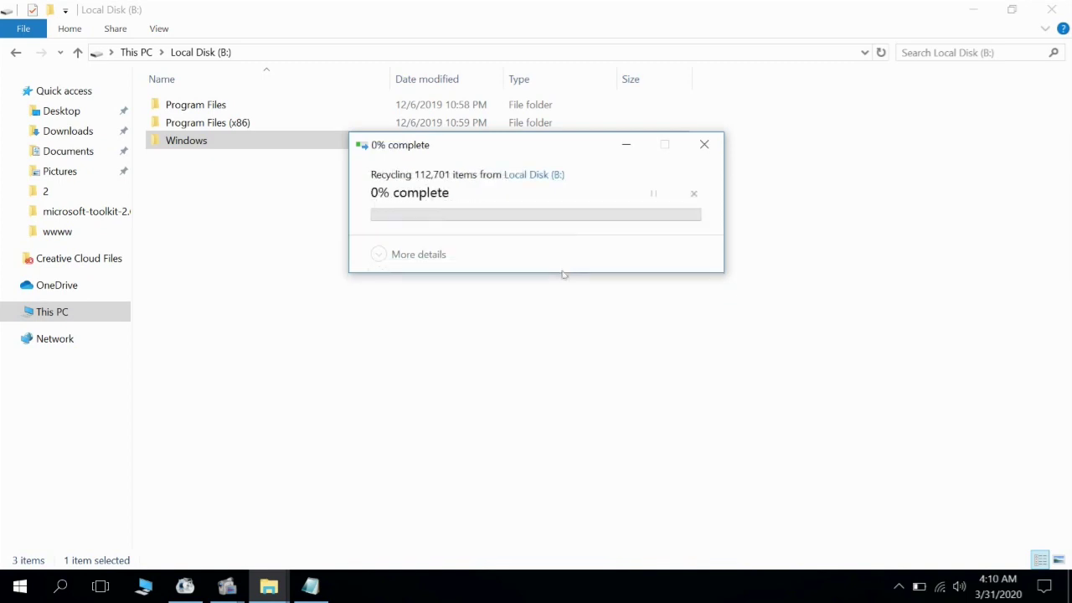
left_click(452, 248)
left_click(484, 279)
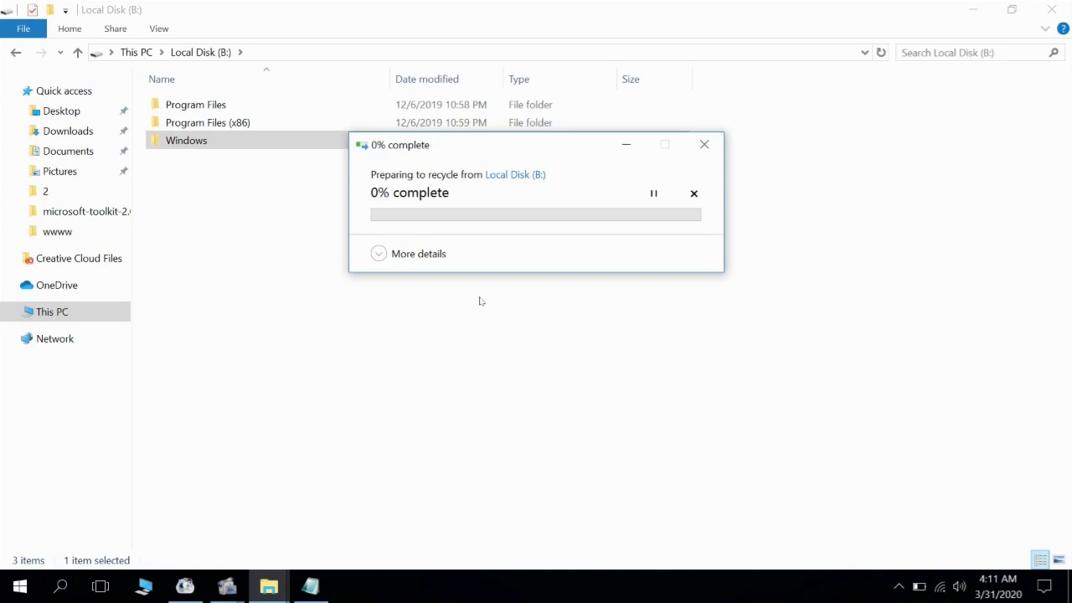
left_click(388, 258)
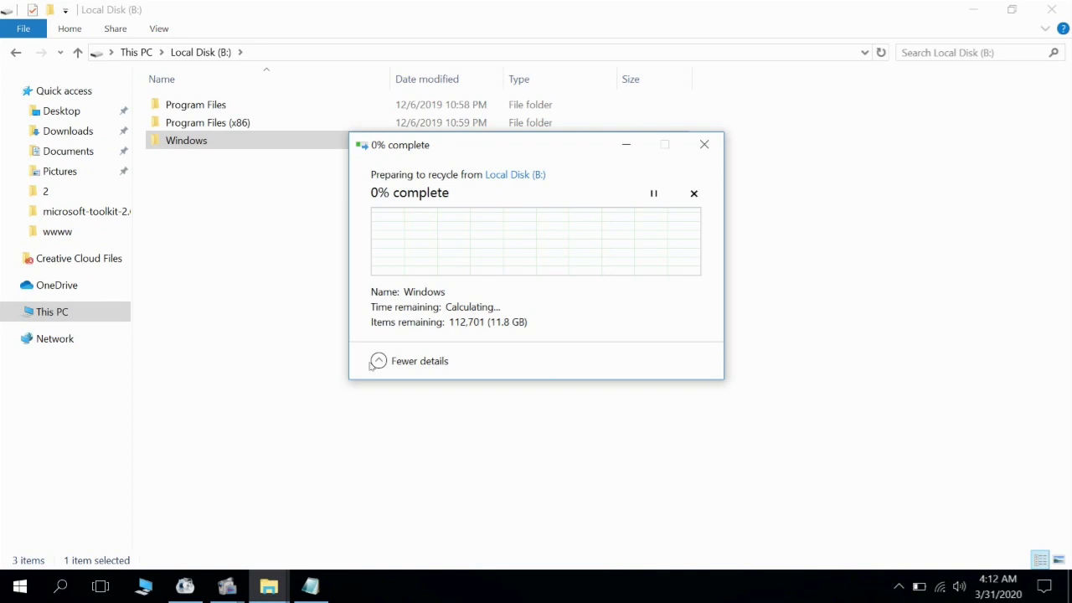
- Refresh the contents of Local Disk (B:), and bring back the deletion progress window to pause and resume it
right_click(258, 305)
left_click(289, 370)
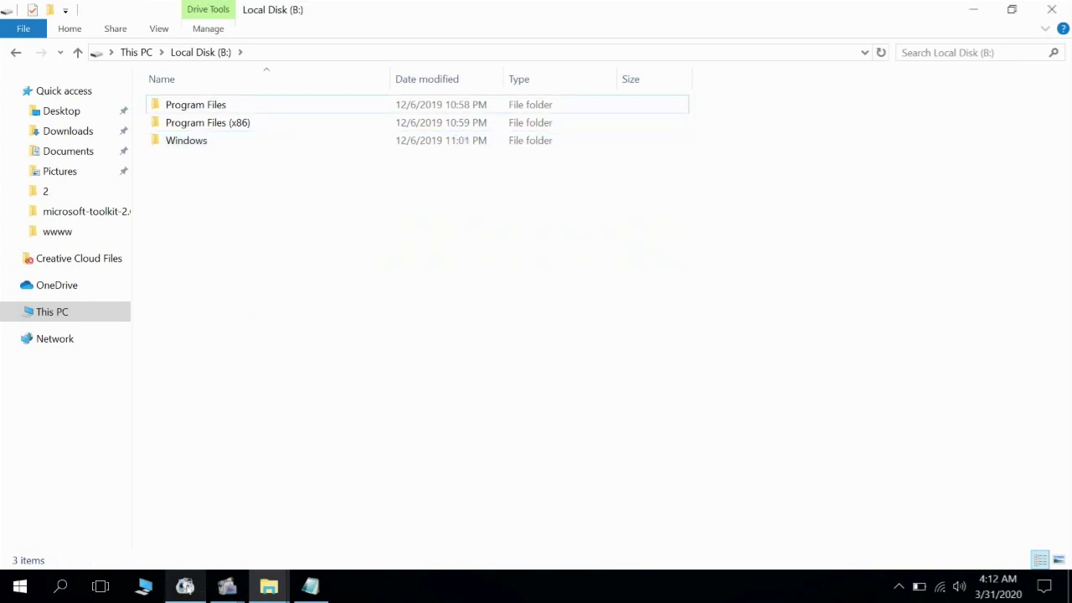
mouse_move(185, 587)
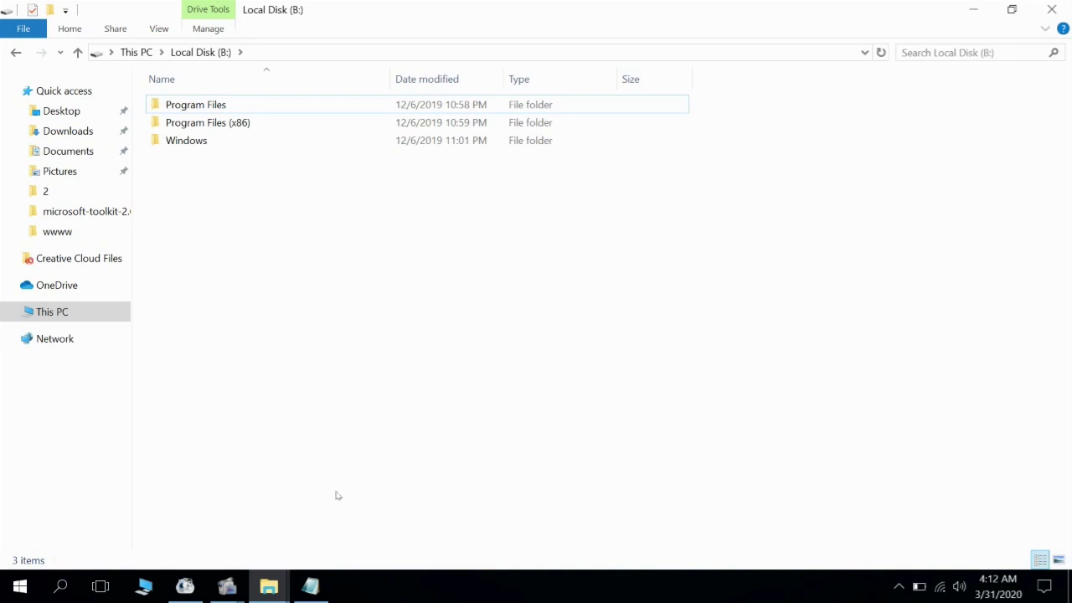
mouse_move(269, 587)
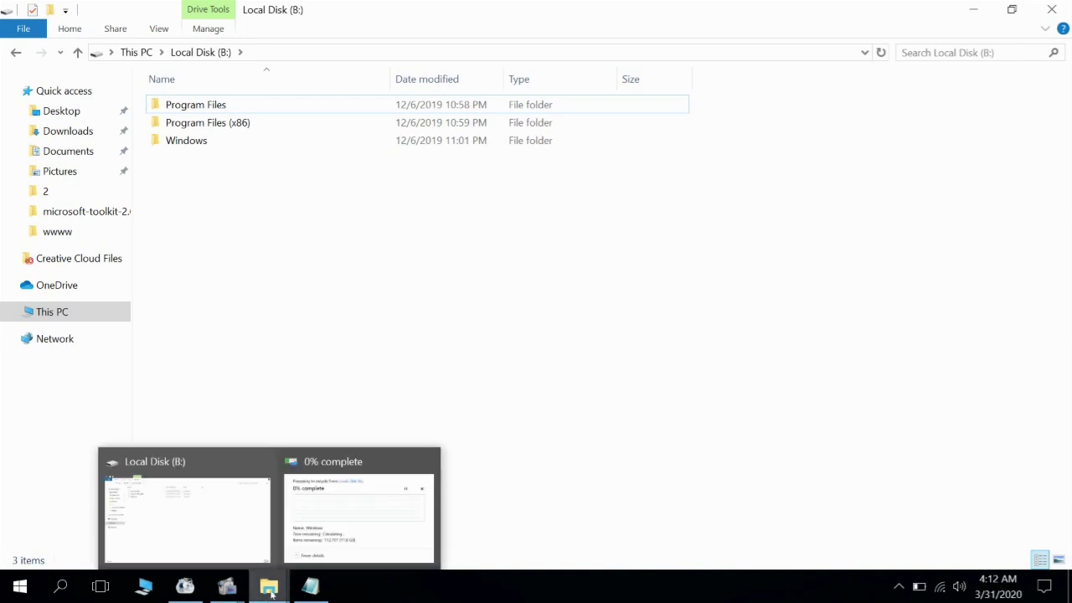
left_click(343, 514)
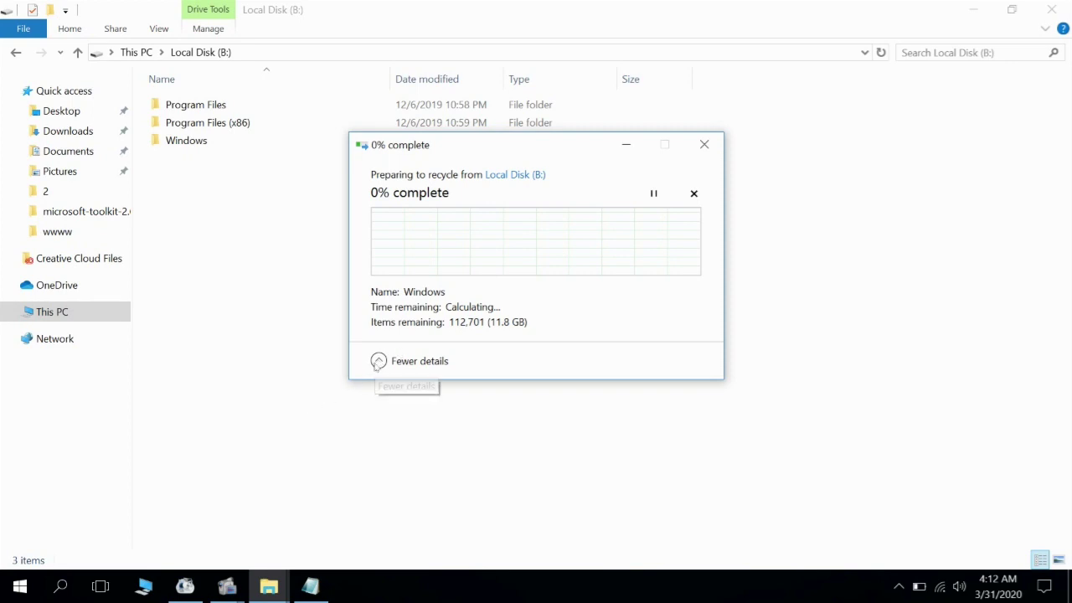
left_click(654, 194)
left_click(654, 194)
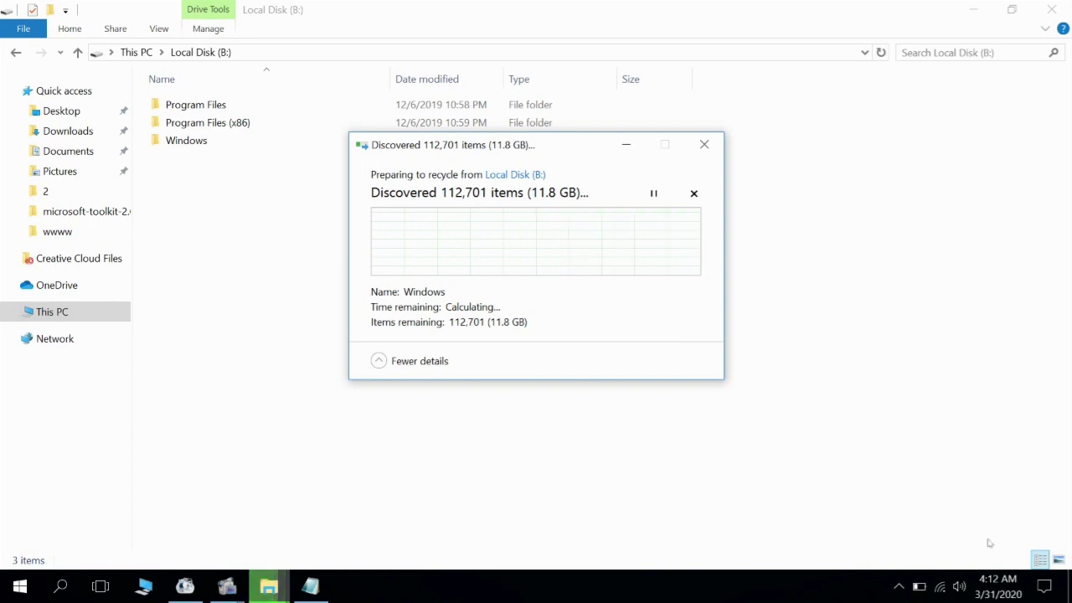
- Show the desktop and check whether the Recycle Bin can be emptied
key("super+d")
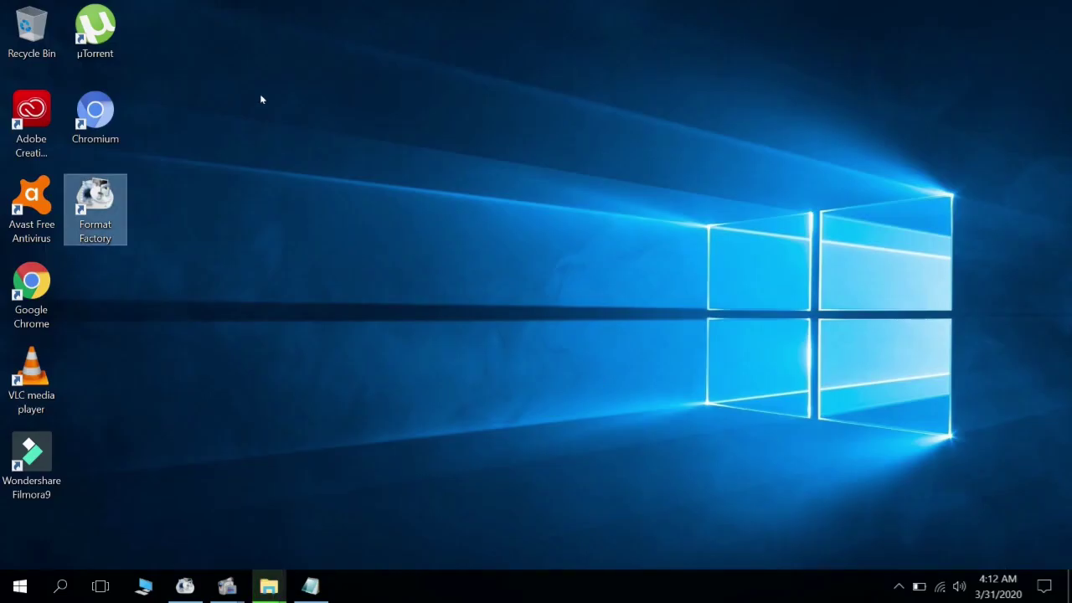
left_click(33, 31)
right_click(33, 30)
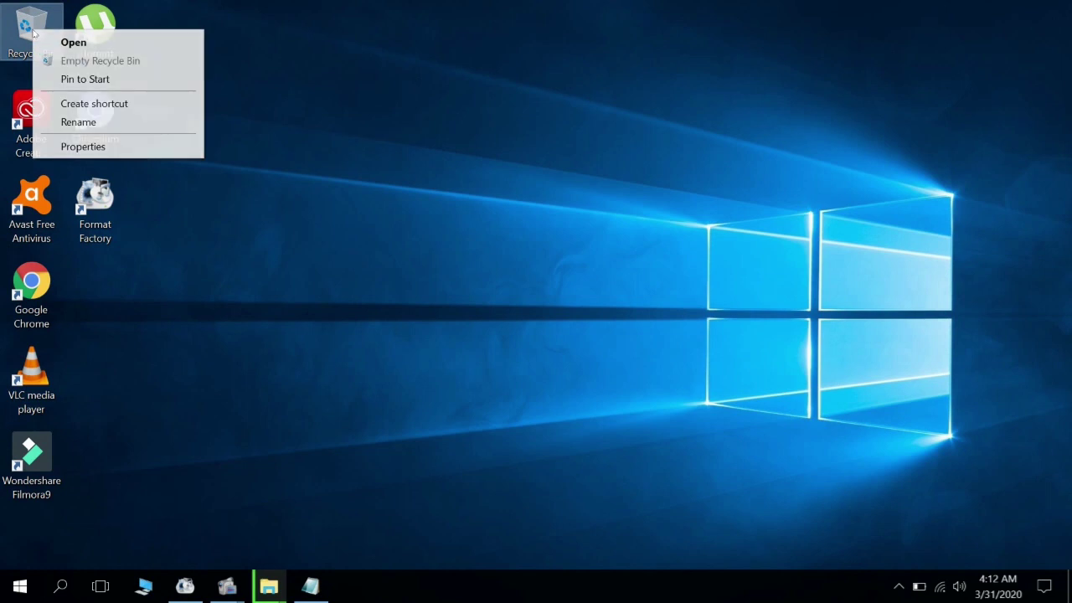
left_click(386, 253)
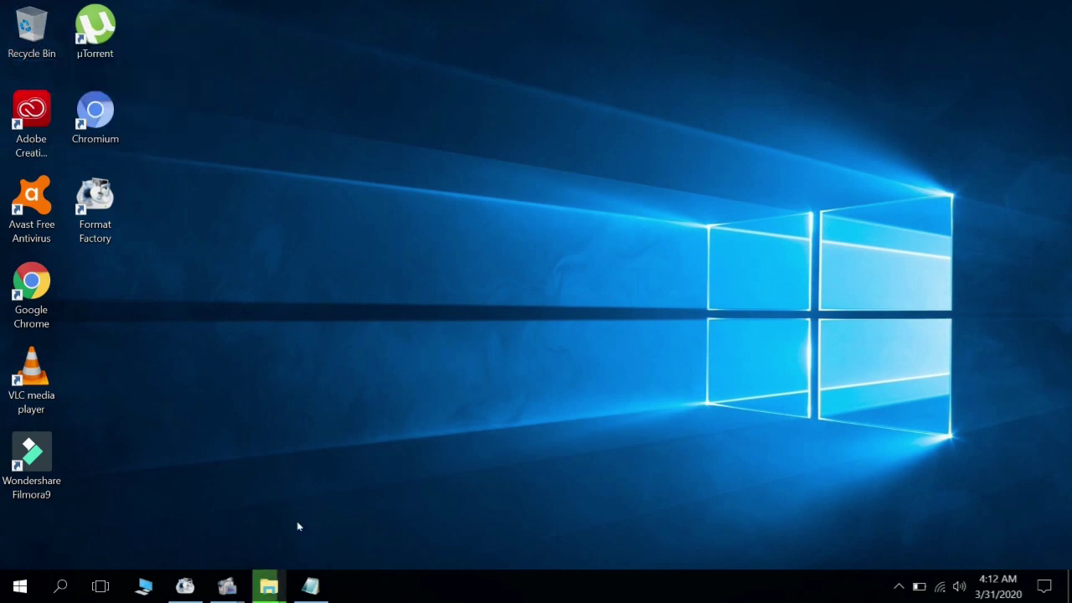
- Confirm permanently deleting the Windows folder with its system files for all current items, and refresh Local Disk (B:)
mouse_move(268, 586)
left_click(352, 528)
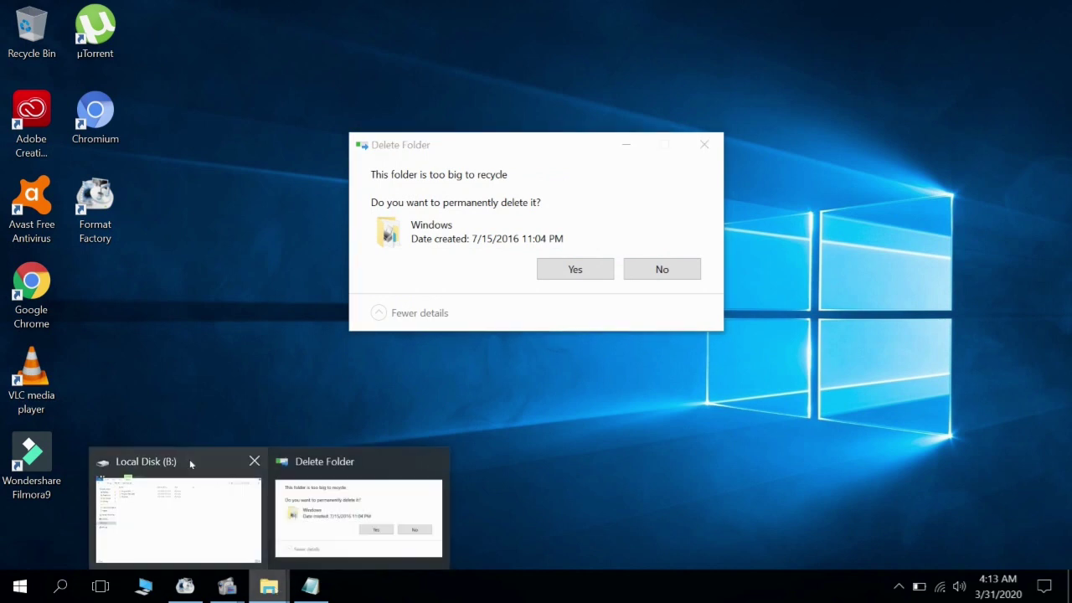
left_click(195, 513)
mouse_move(276, 582)
left_click(402, 482)
left_click(542, 266)
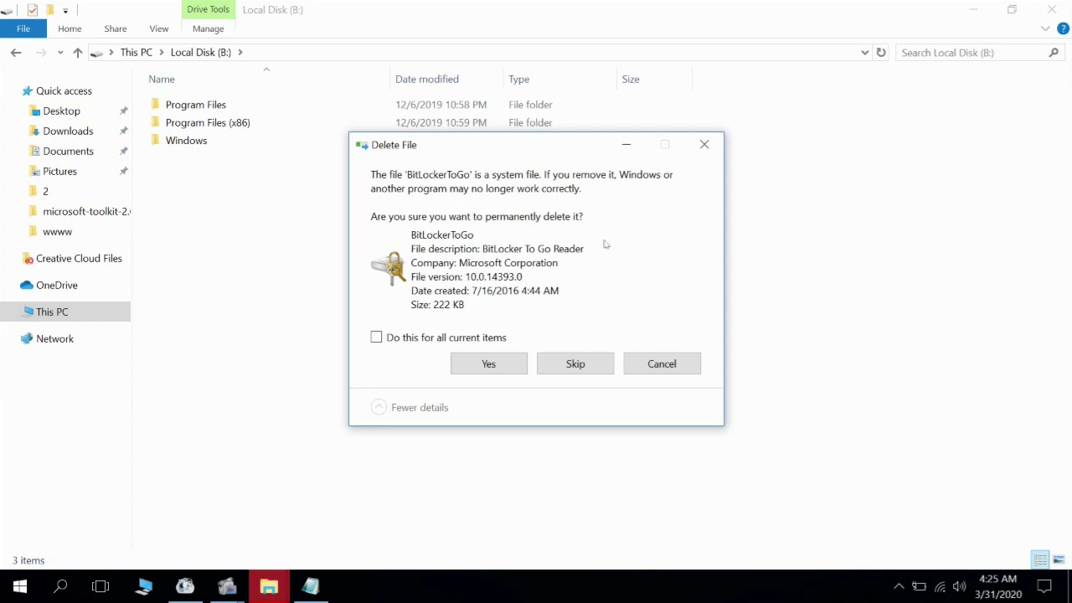
left_click(377, 338)
left_click(493, 373)
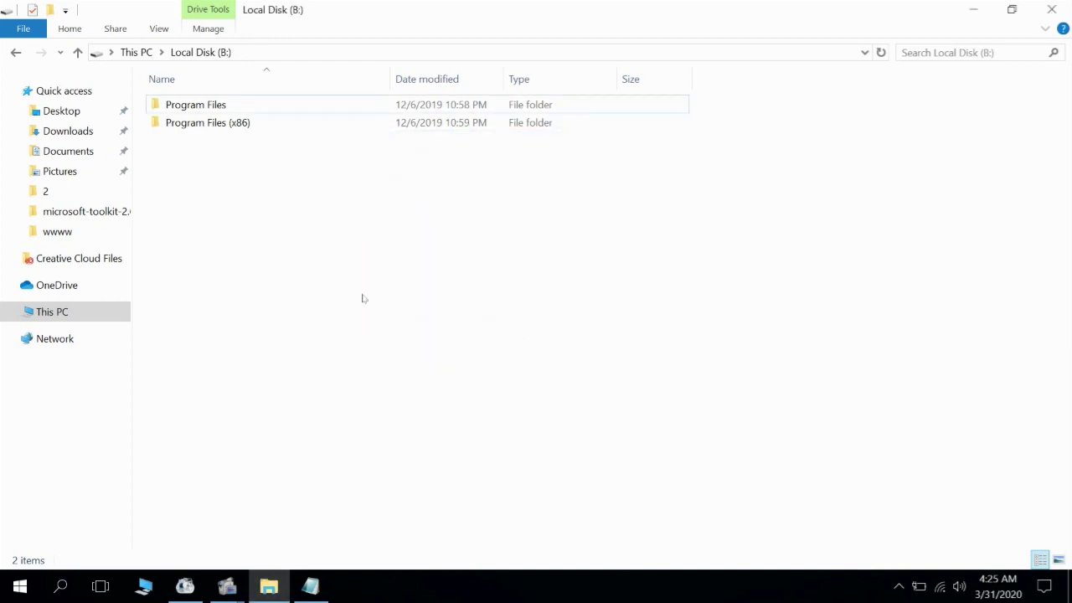
right_click(249, 154)
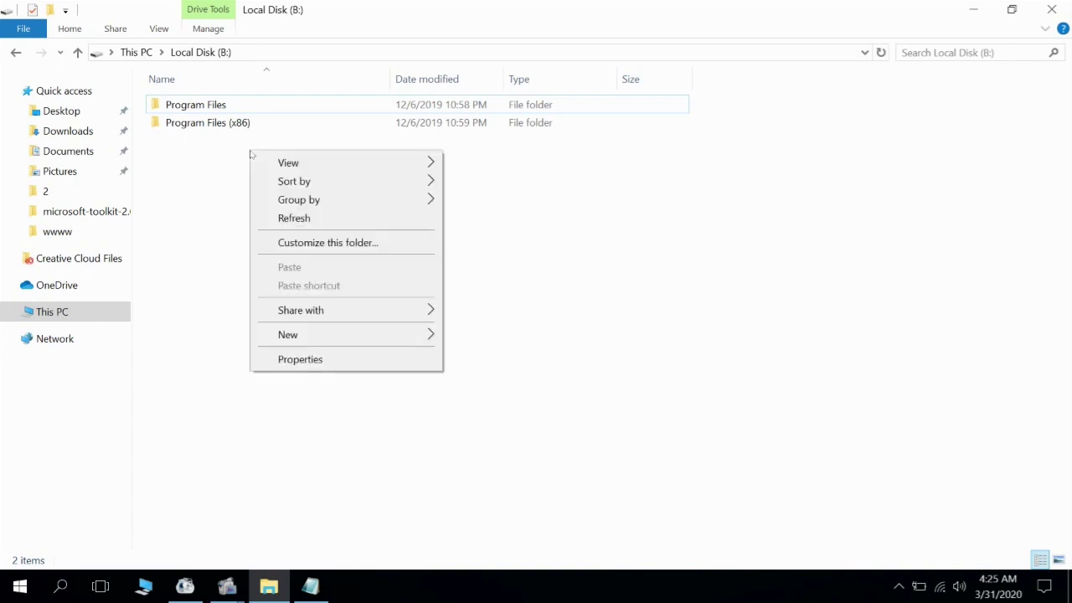
left_click(273, 217)
- Try to delete the Program Files (x86) folder from Local Disk (B:)
left_click(236, 125)
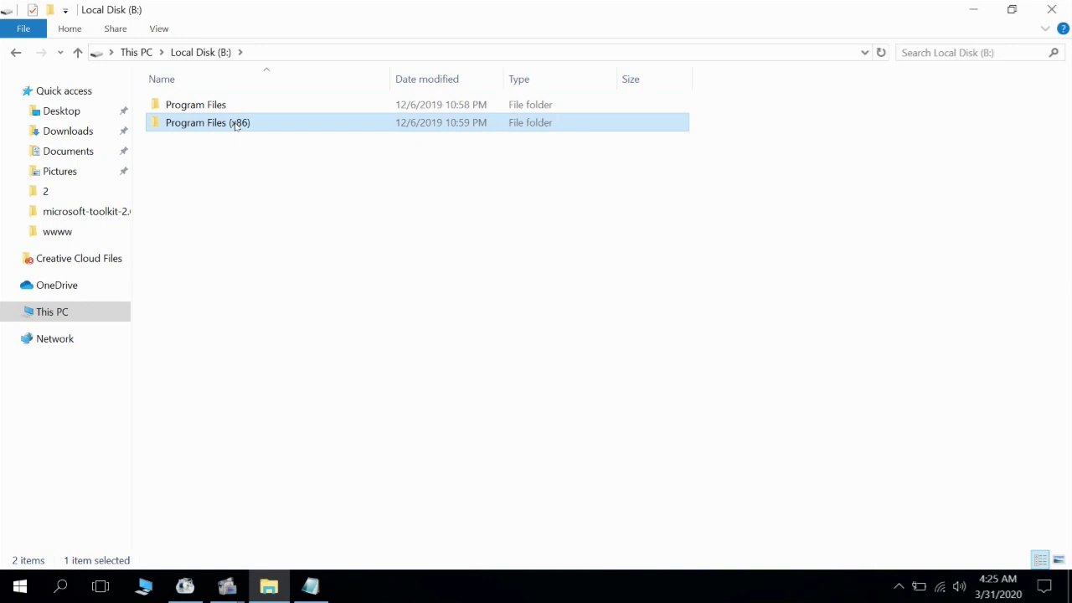
right_click(236, 125)
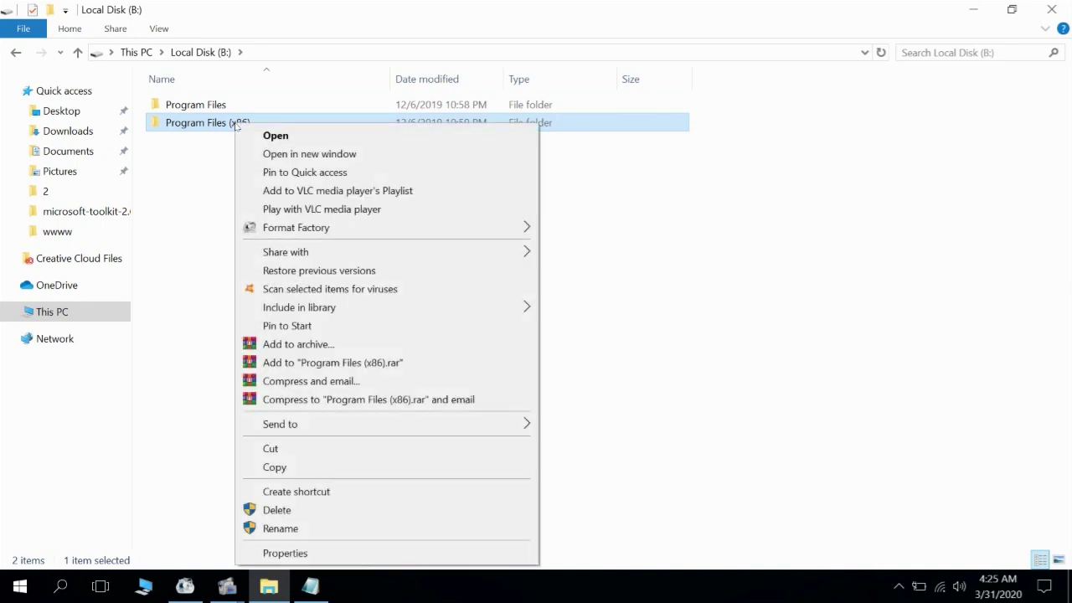
left_click(275, 511)
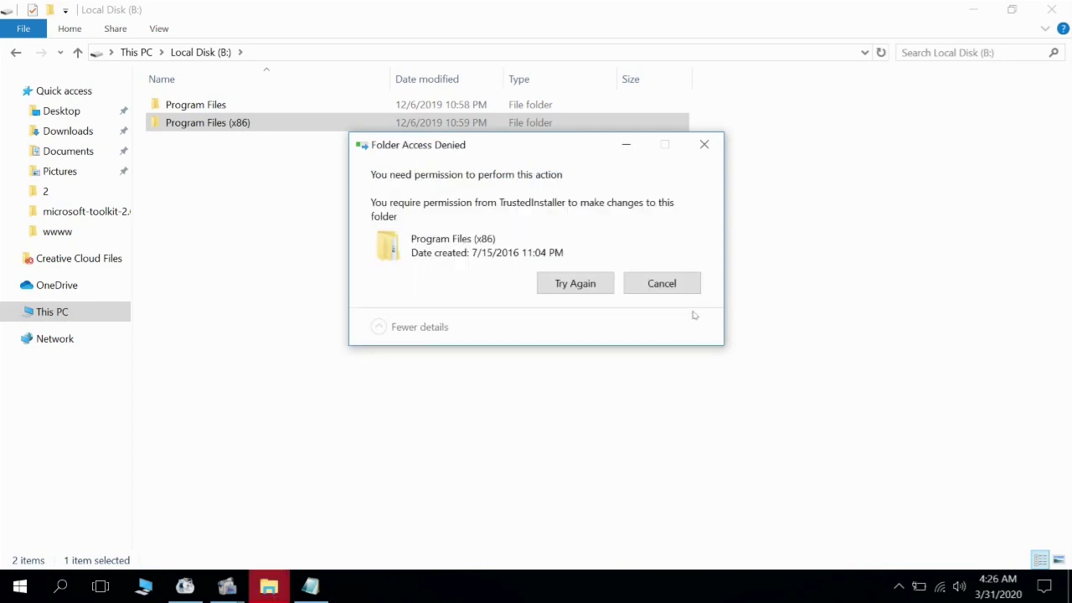
left_click(677, 285)
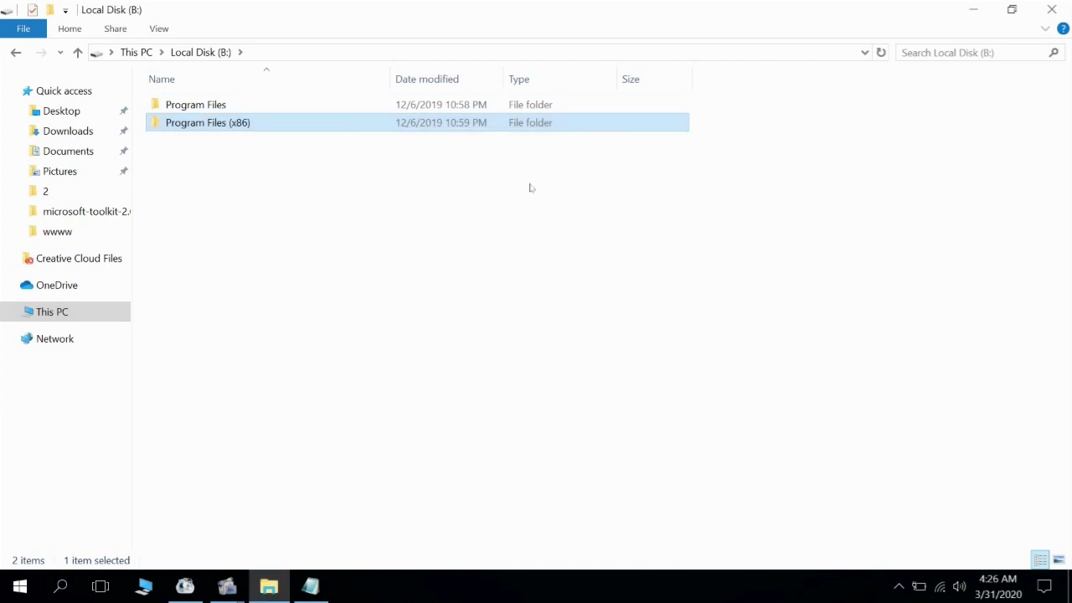
- Return to This PC to check the free space on Local Disk (B:), and close the window
left_click(25, 57)
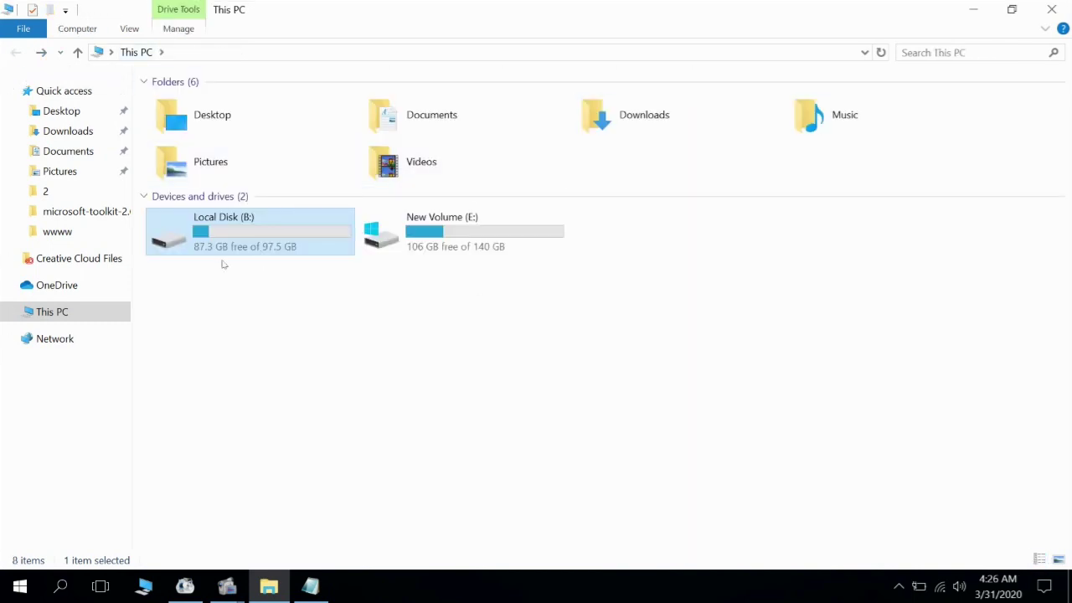
left_click(1052, 10)
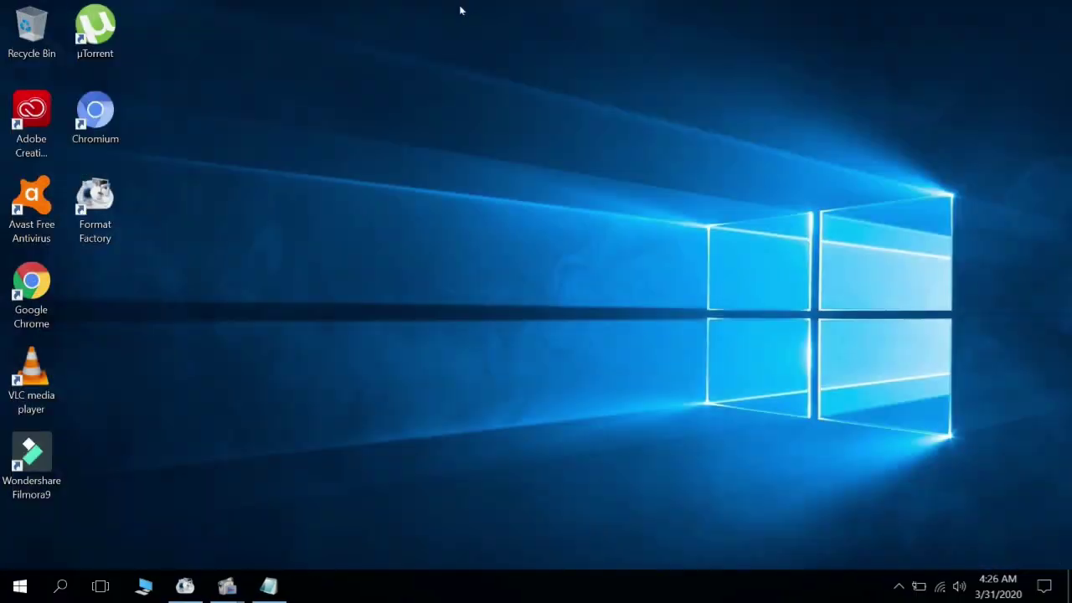
- Check the Recycle Bin's available options on the desktop and refresh the desktop
right_click(37, 34)
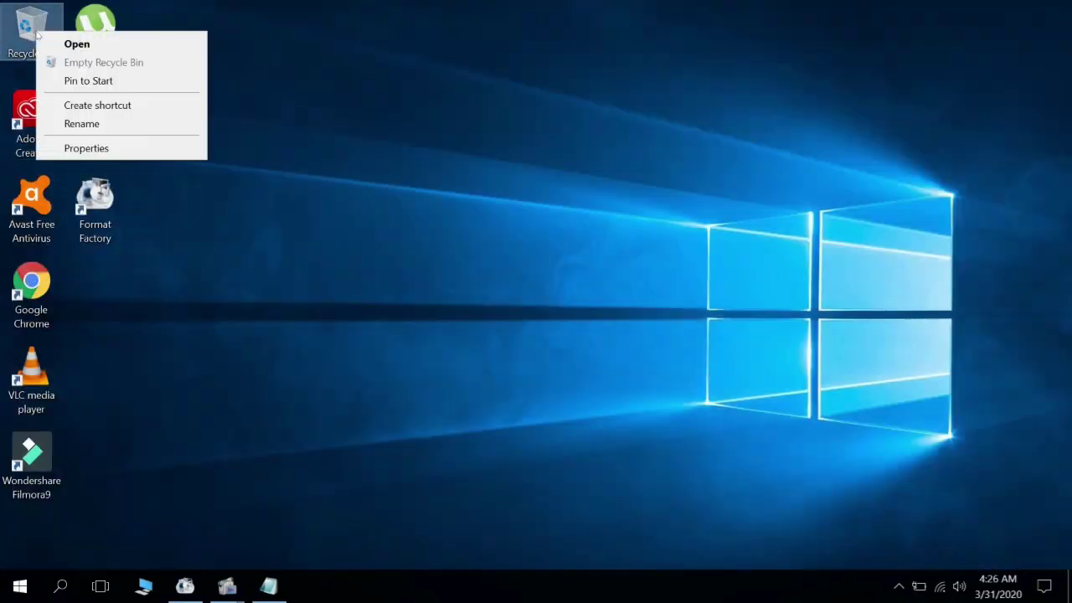
left_click(277, 82)
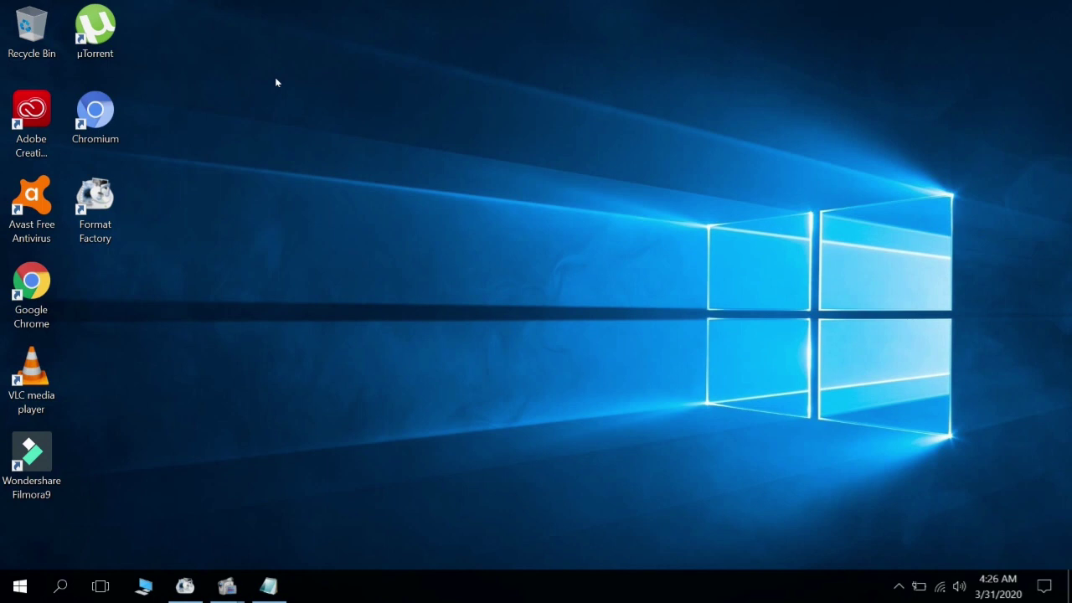
right_click(347, 67)
left_click(389, 118)
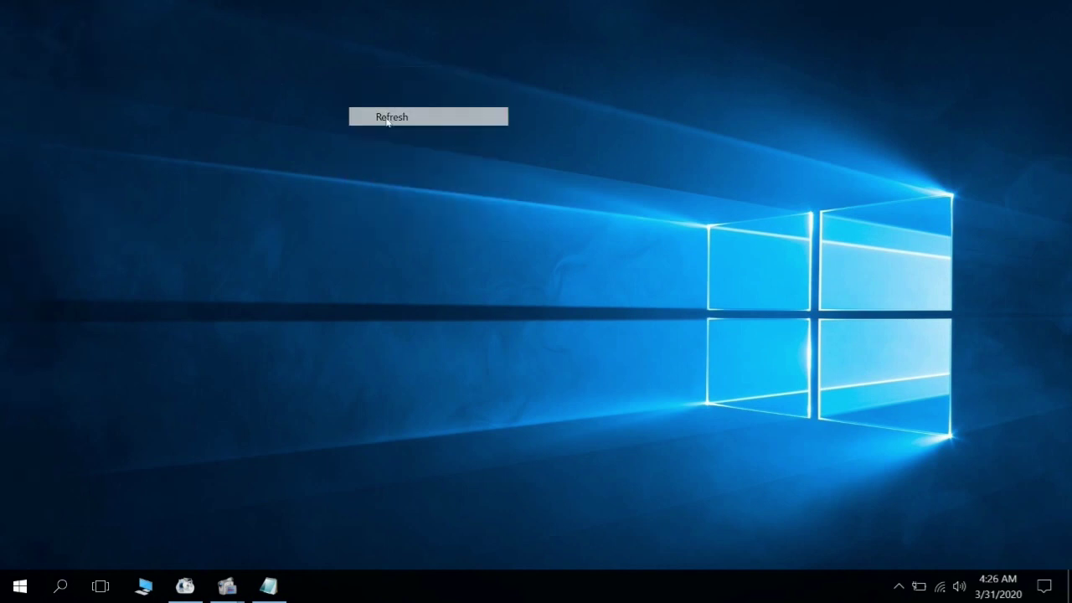